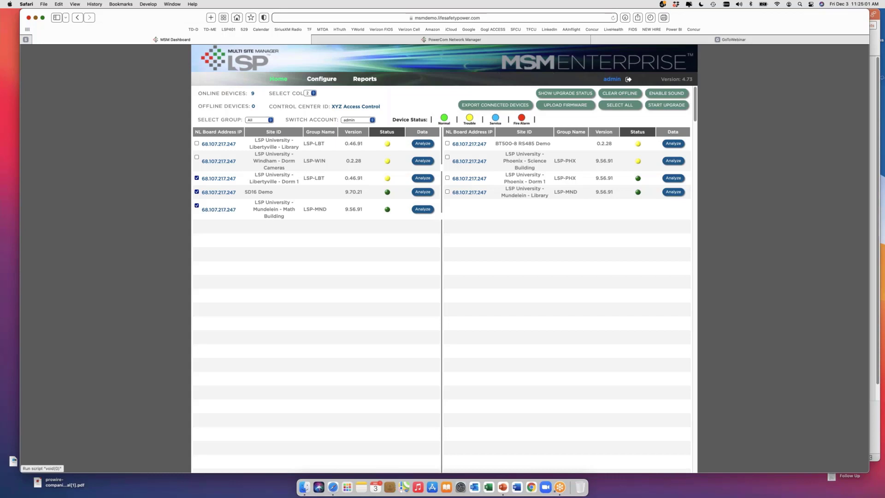
scroll(470, 234, "down", 10)
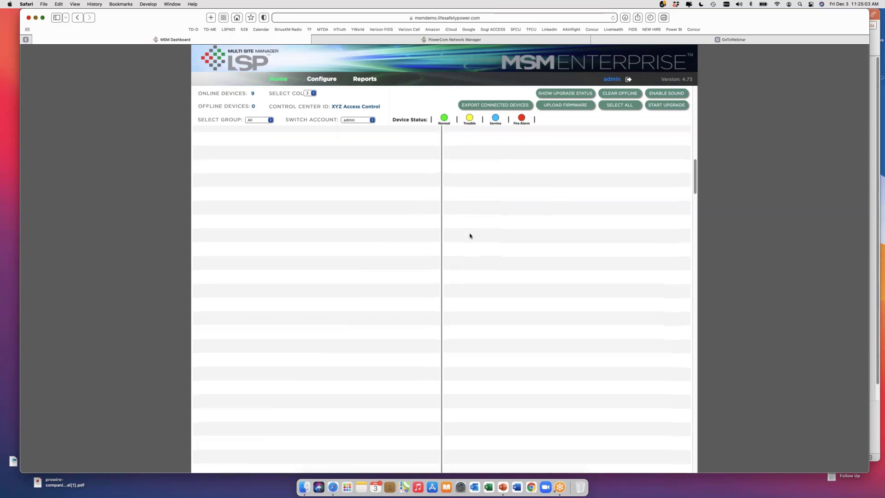
scroll(470, 236, "up", 10)
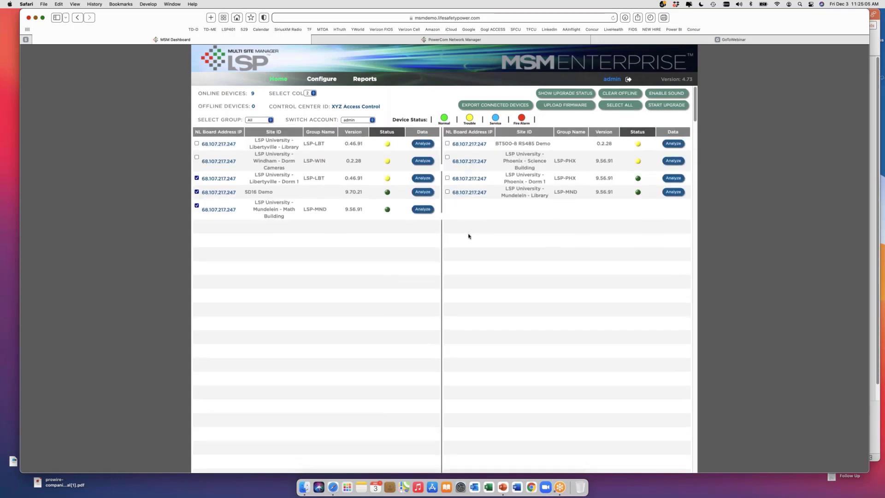
scroll(469, 236, "down", 5)
scroll(470, 236, "up", 5)
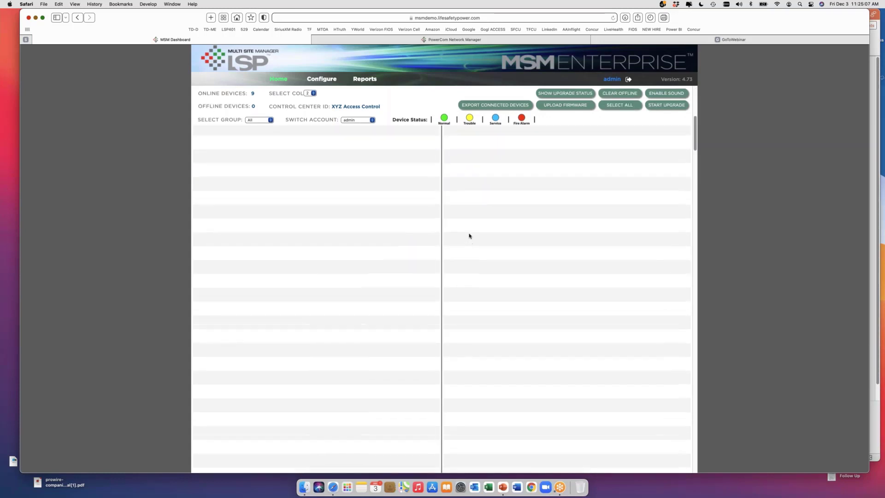
scroll(470, 236, "down", 5)
scroll(469, 235, "up", 5)
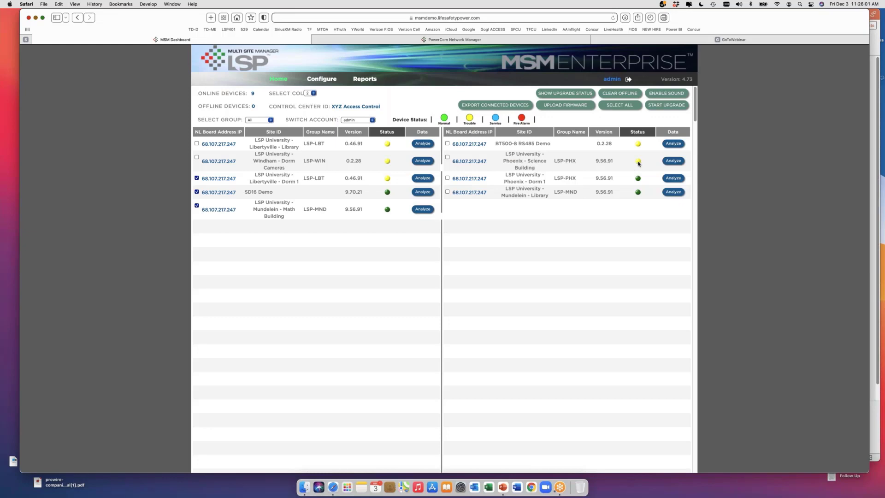
Open the Phoenix Science Building's 11/23/2021 11:41:08 critical event snapshot and inspect M8-1 outputs 4 and 6
left_click(676, 162)
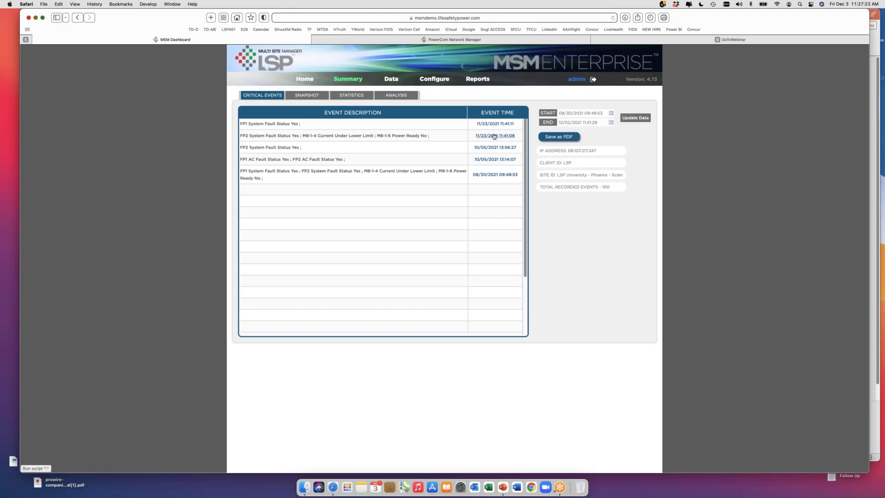
left_click(494, 138)
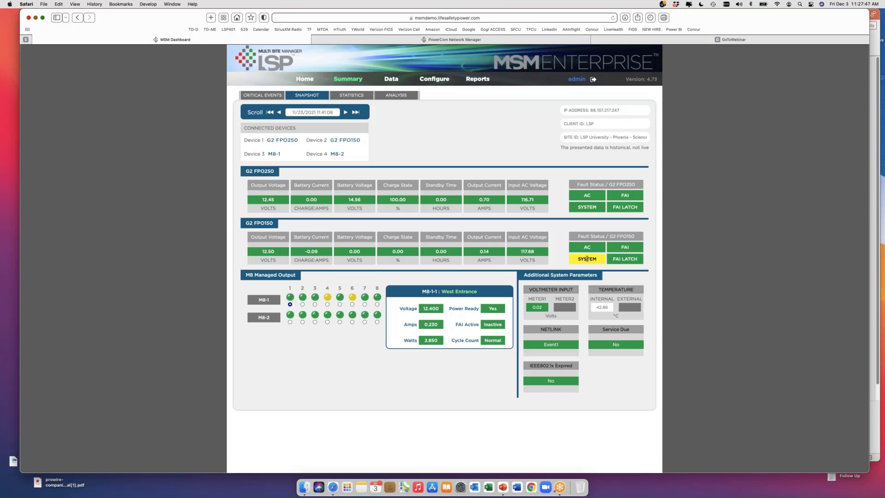
left_click(327, 299)
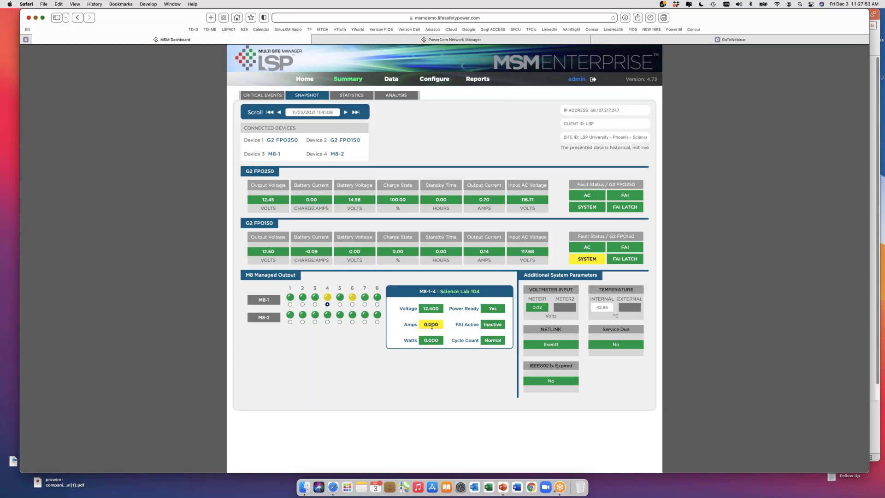
left_click(353, 299)
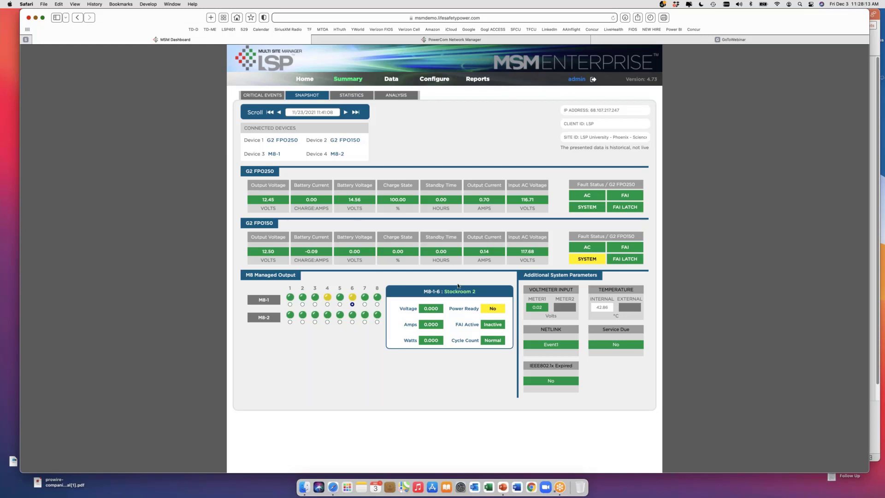
Browse the pre-defined analysis charts for the Phoenix Science Building and chart the FP1 Input AC Voltage
left_click(404, 96)
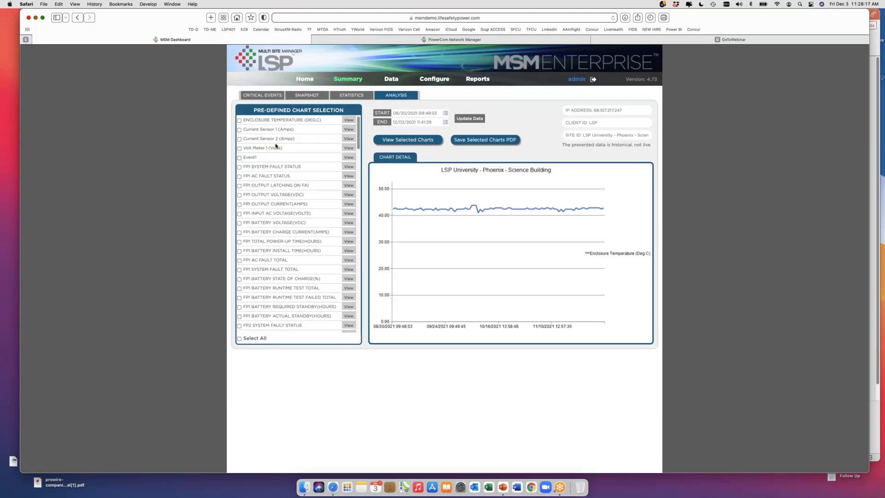
scroll(276, 145, "down", 10)
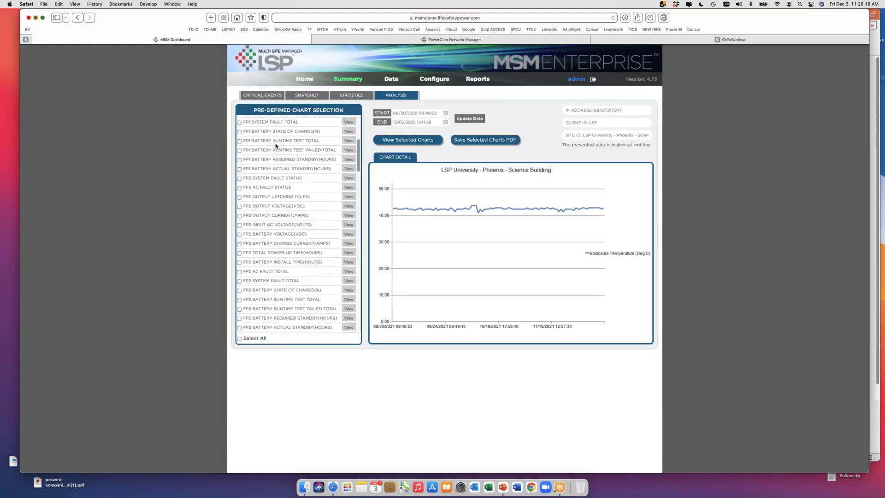
scroll(275, 146, "down", 20)
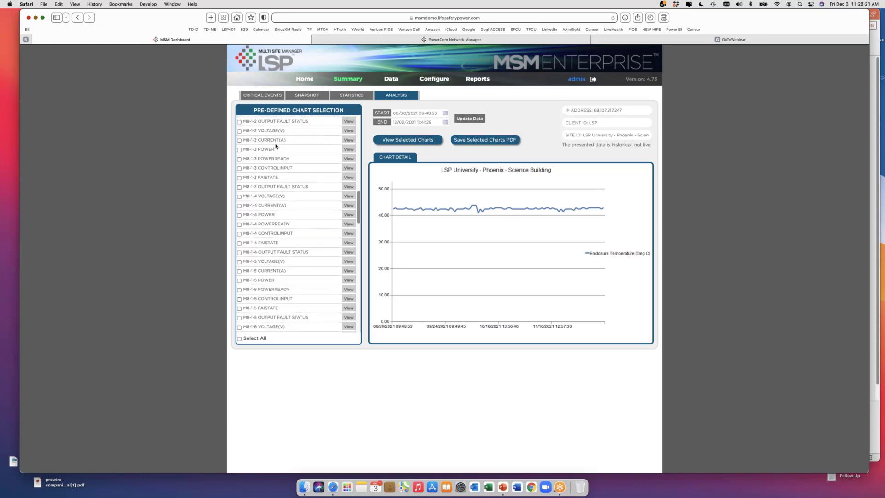
scroll(276, 157, "down", 20)
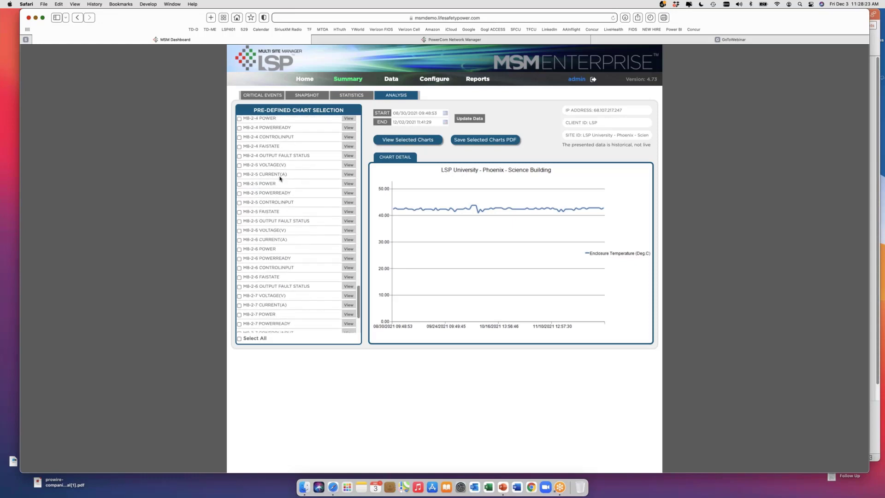
scroll(279, 180, "up", 20)
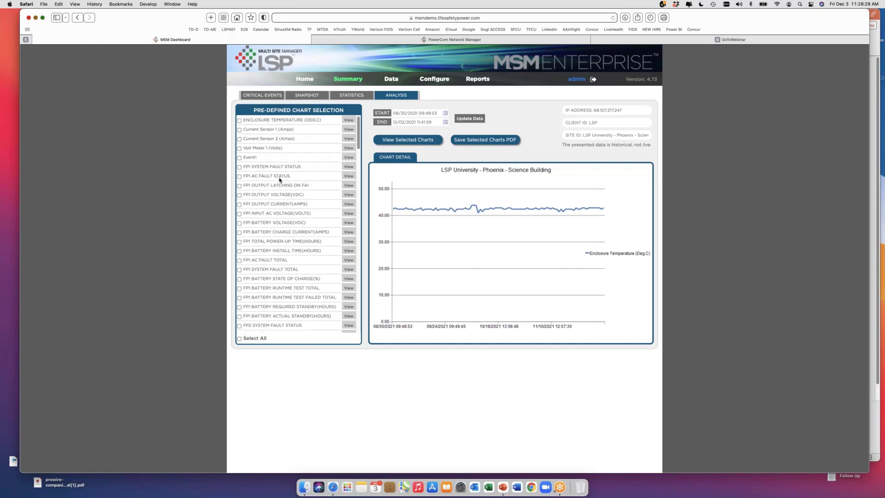
left_click(240, 214)
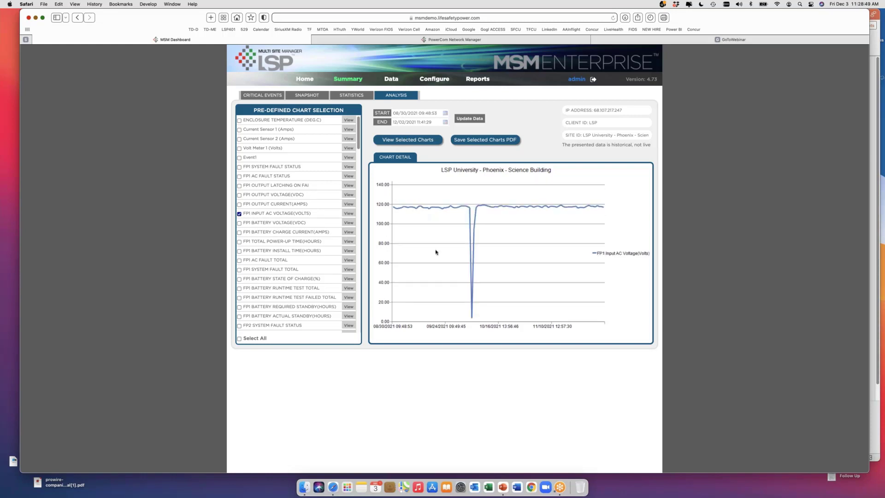
Open the detailed FP1 Input AC Voltage chart, examine the voltage drop in early October 2021, and return to the analysis page
left_click(386, 157)
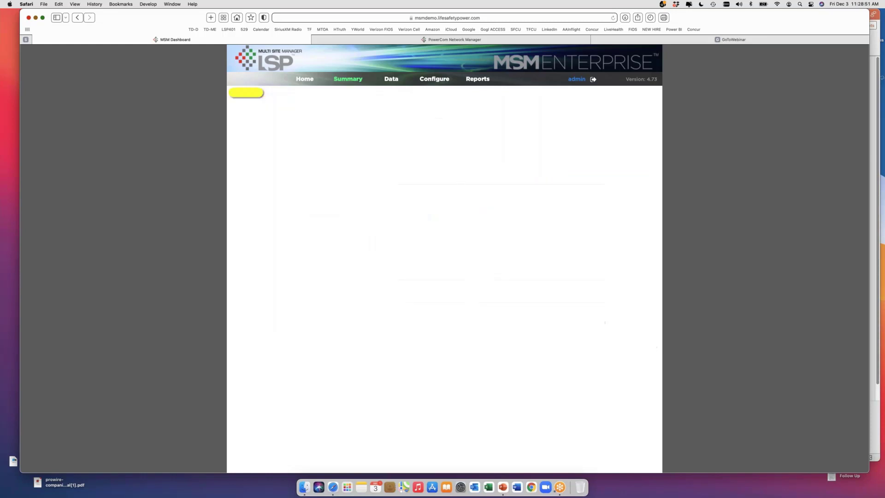
scroll(383, 196, "up", 5)
scroll(382, 196, "down", 1)
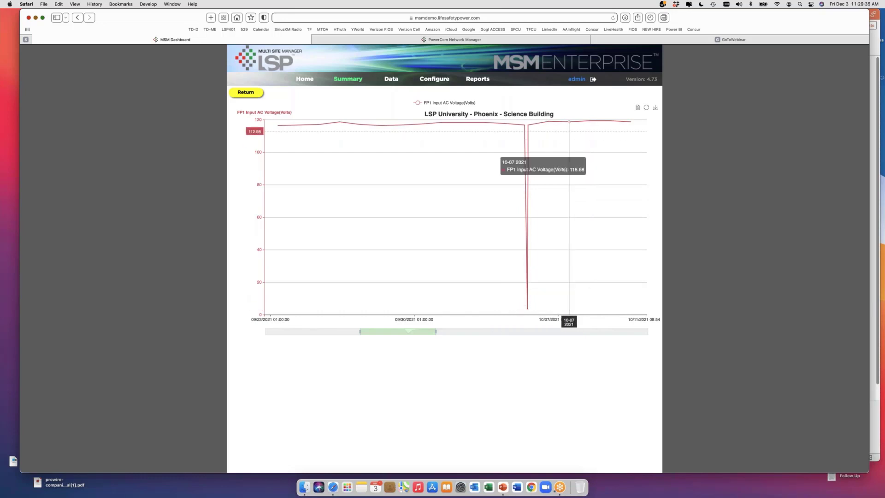
scroll(481, 198, "down", 2)
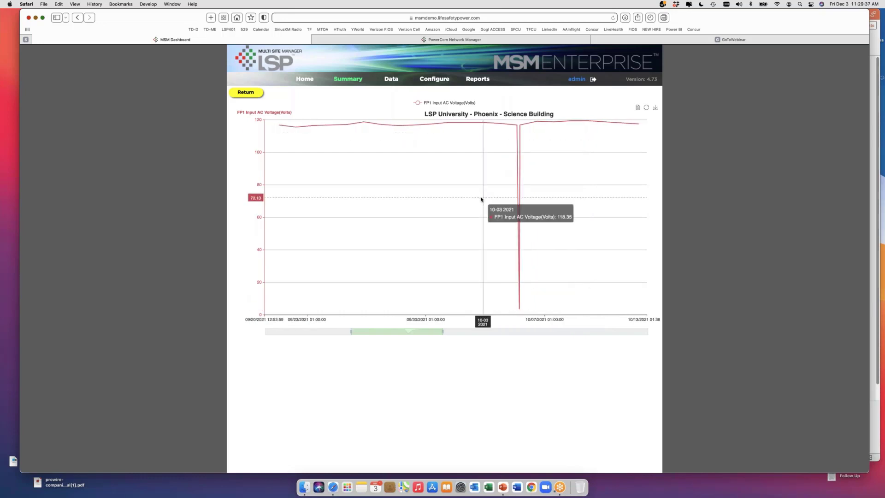
left_click(251, 98)
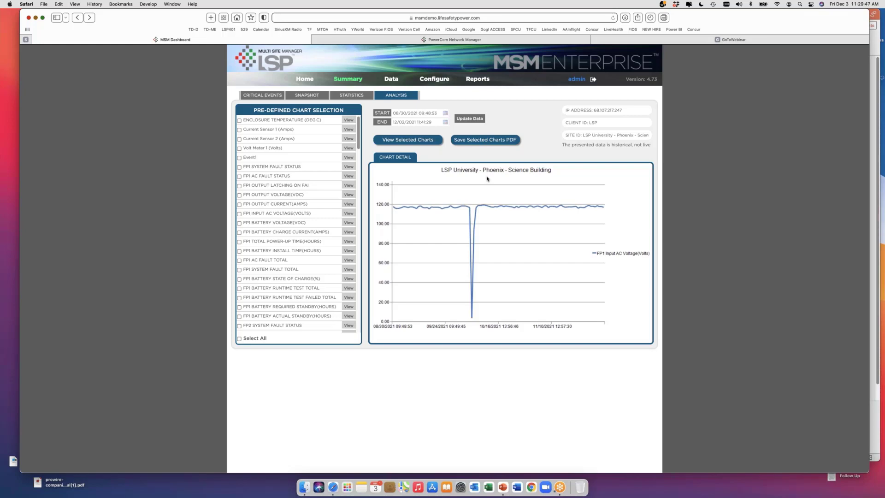
Chart Enclosure Temperature and FP1 Input AC Voltage together for the Phoenix Science Building
scroll(268, 219, "down", 5)
scroll(277, 203, "up", 5)
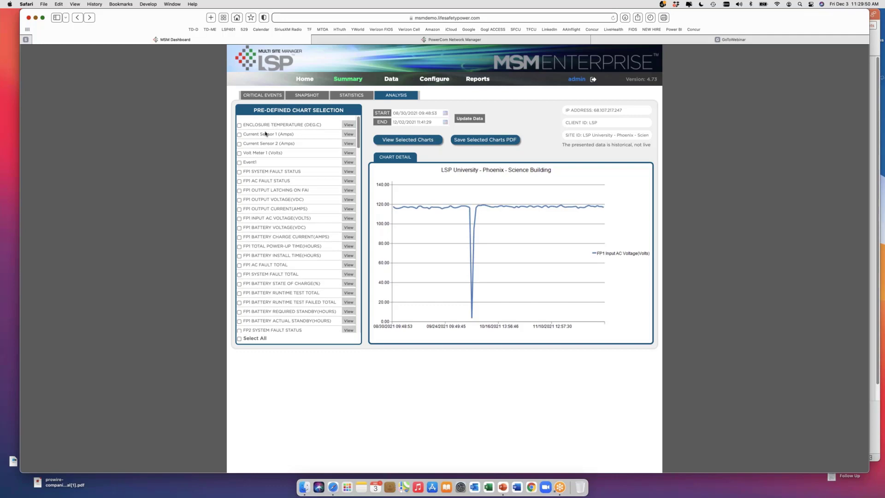
left_click(239, 121)
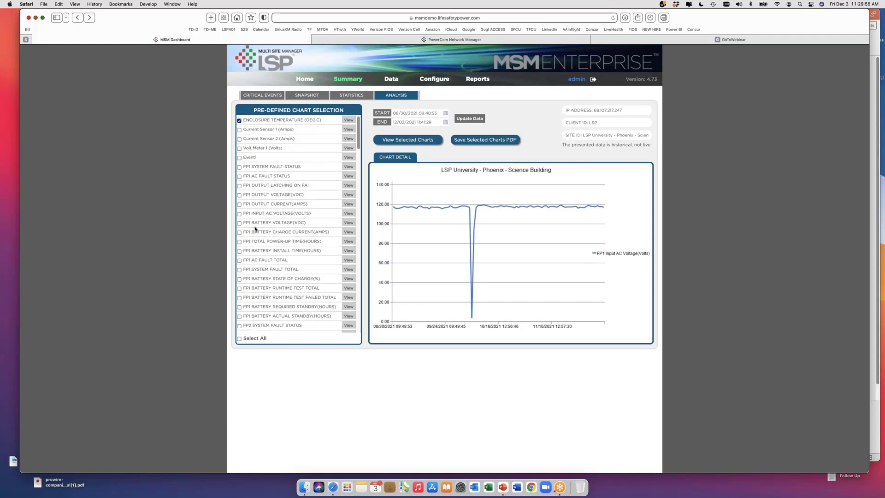
left_click(239, 214)
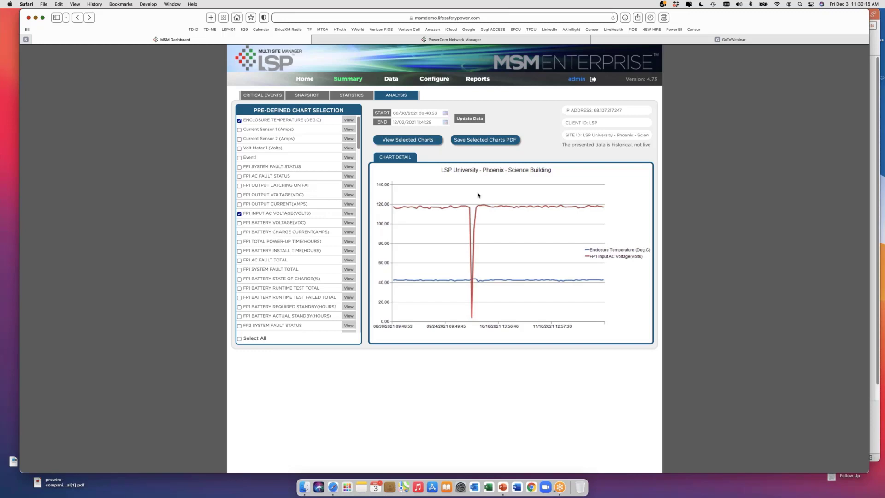
Return to the device dashboard and open the Phoenix Science Building board's own network manager page
left_click(271, 97)
left_click(305, 79)
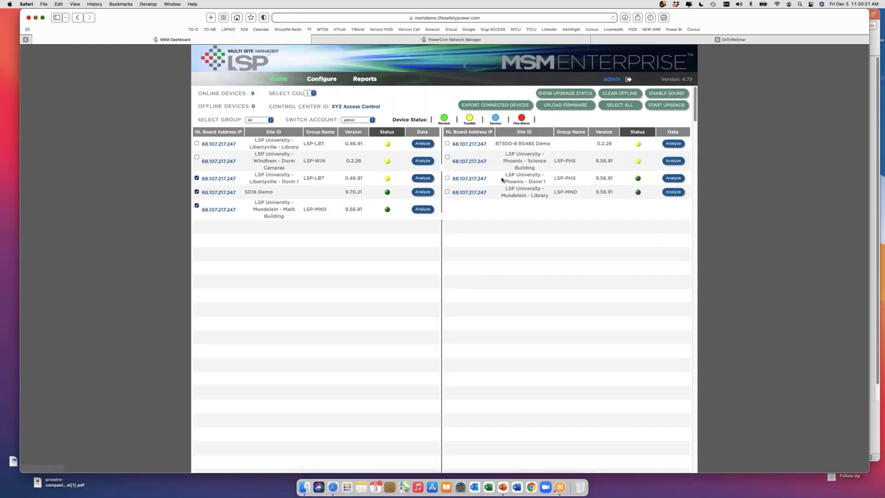
left_click(465, 162)
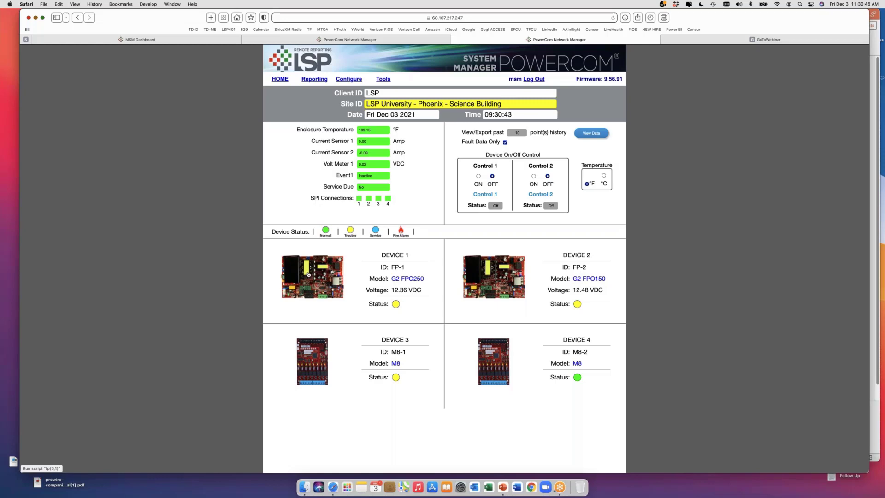
Open the FP-1 power supply (G2 FPO250) and review its system monitoring, battery status, battery test and battery settings
left_click(308, 274)
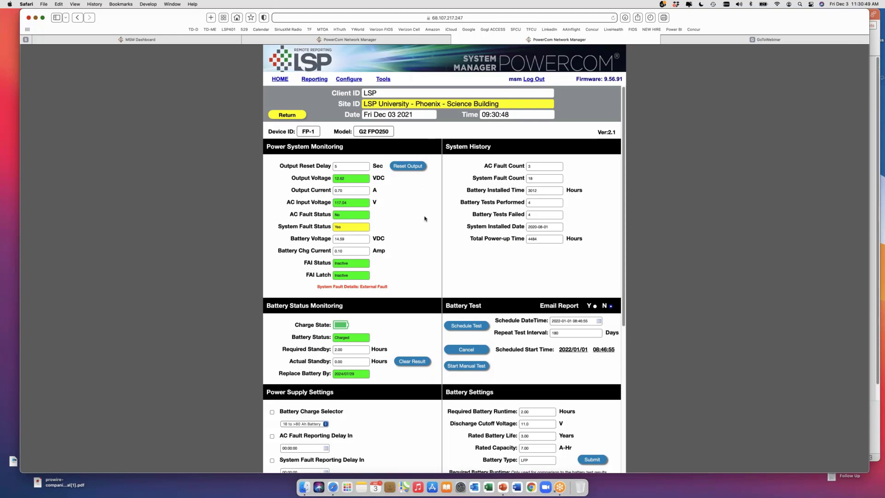
scroll(425, 218, "down", 2)
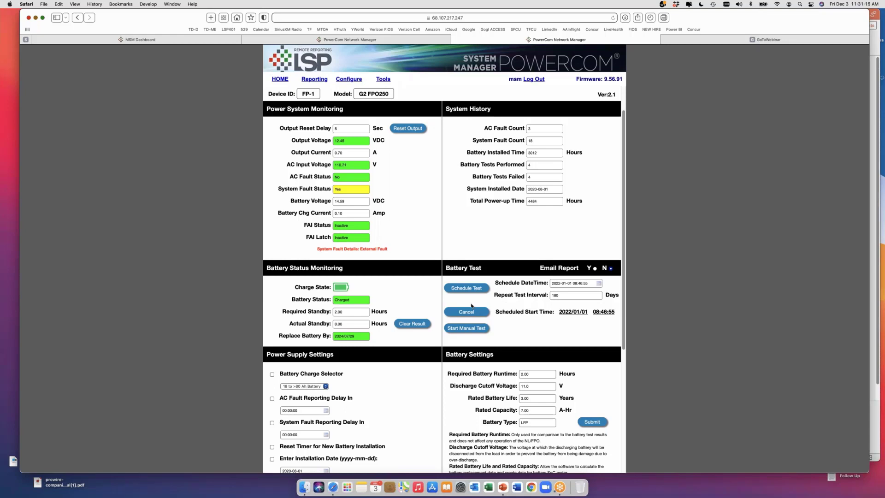
right_click(345, 313)
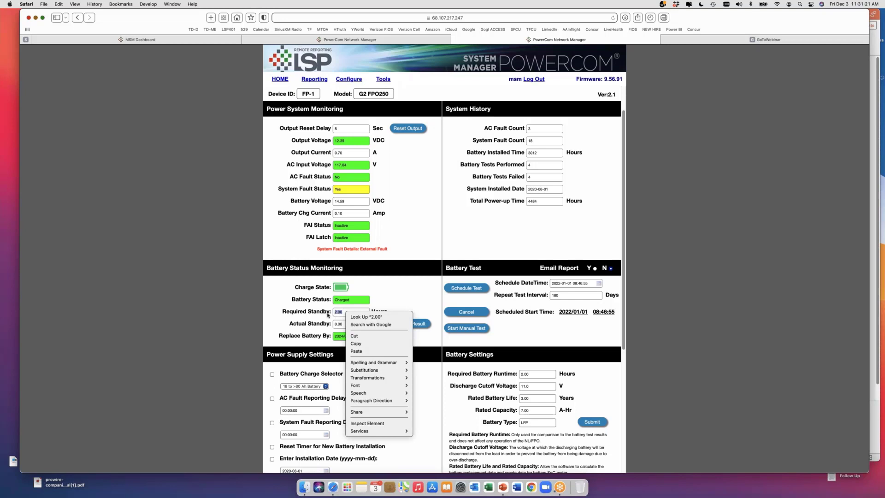
key("Escape")
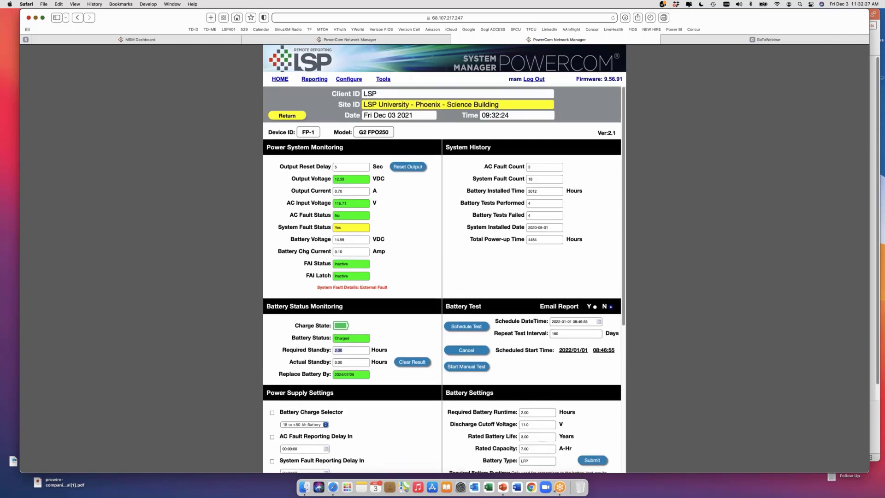
scroll(444, 280, "down", 5)
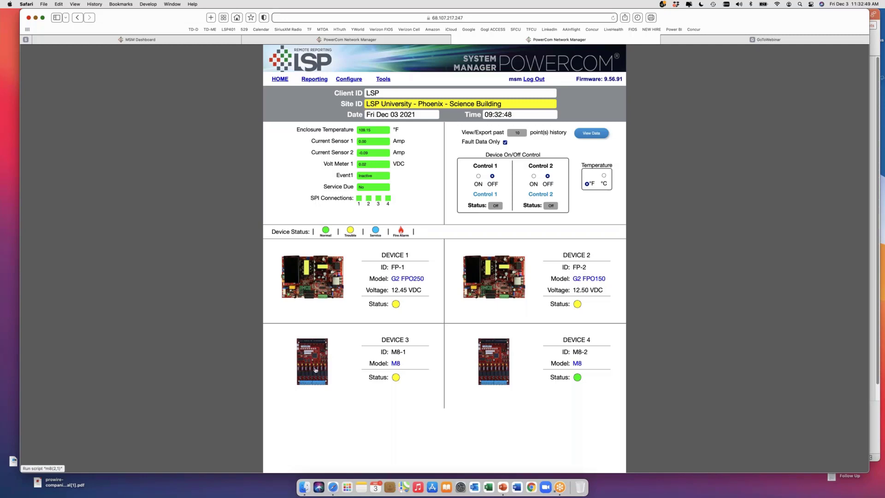
Open the M8-1 managed outputs and reset output 1, West Entrance
left_click(319, 360)
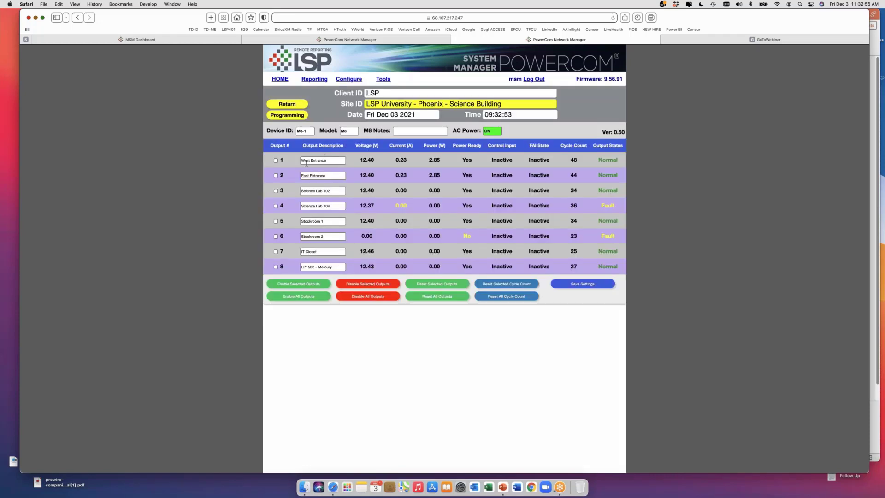
left_click(275, 161)
left_click(435, 285)
Review the M8-1 output programming settings and leave the programming page
left_click(294, 116)
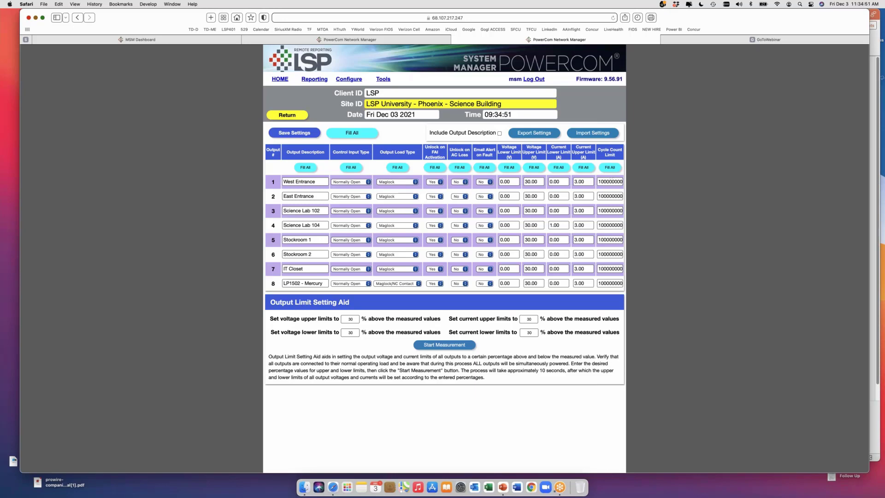
left_click(288, 118)
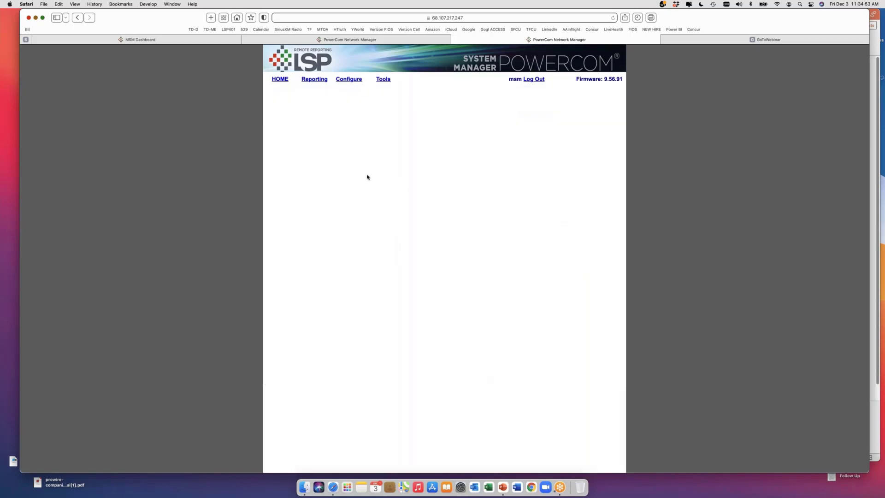
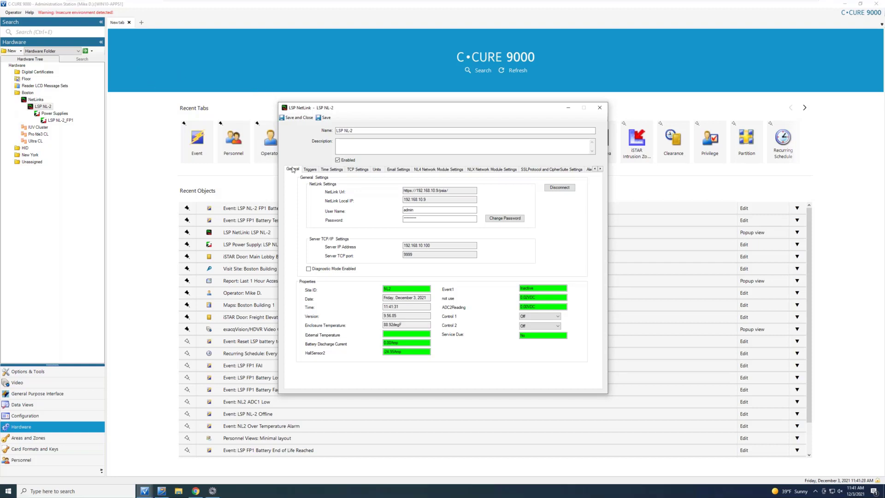
Open the LSP NL-2 NetLink triggers, add an empty trigger row and examine the NetLink properties available for it
left_click(310, 169)
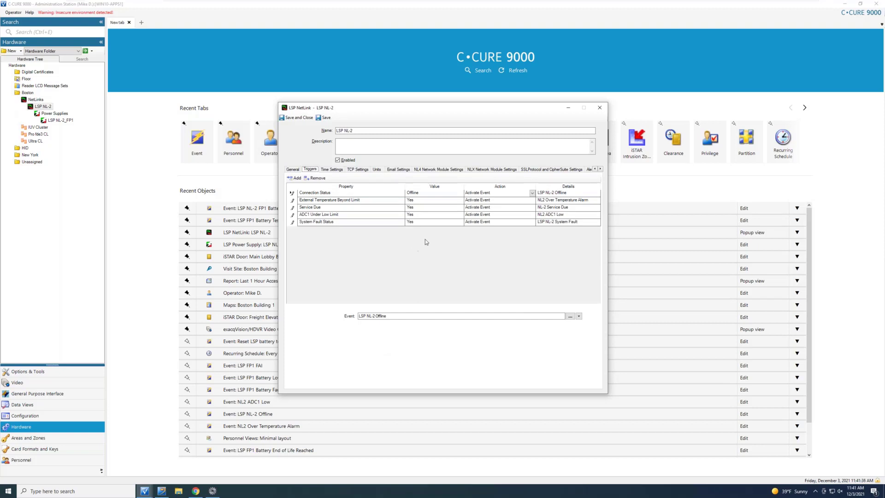
left_click(295, 178)
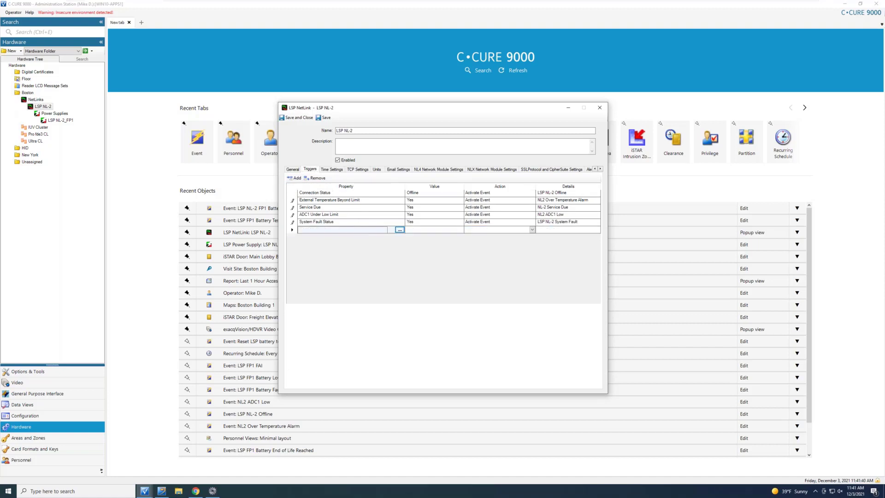
left_click(400, 230)
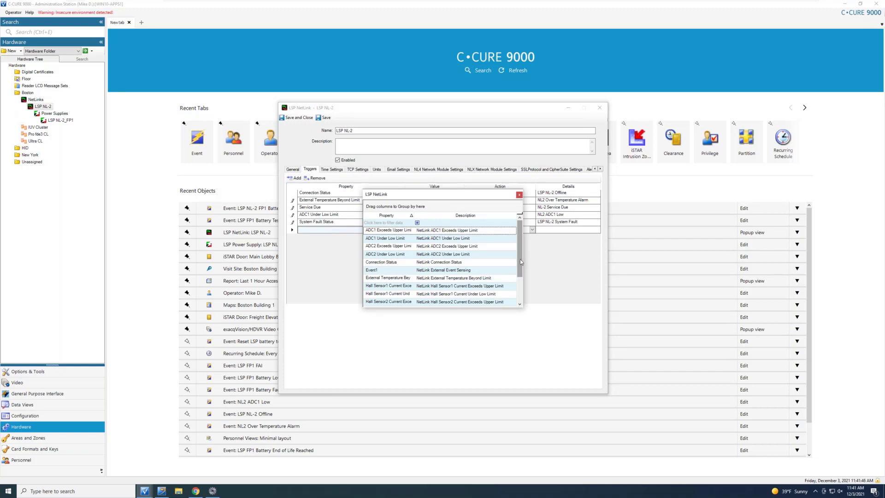
left_click_drag(521, 262, 530, 286)
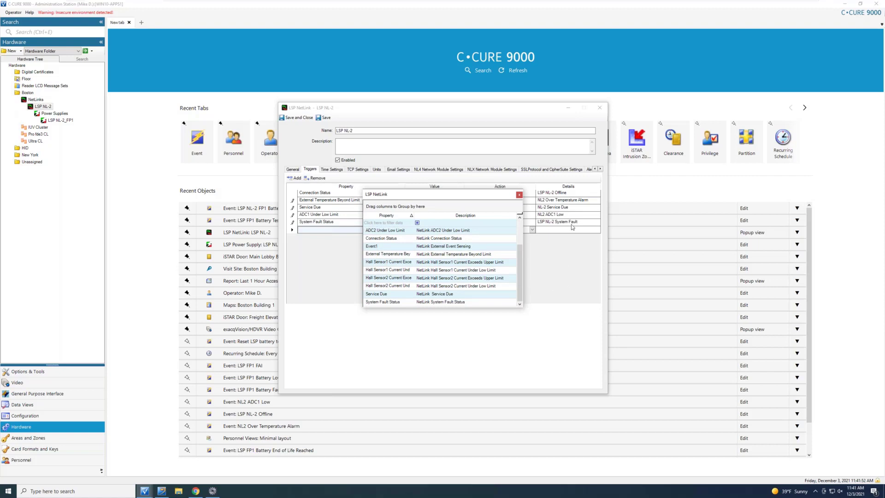
left_click(519, 196)
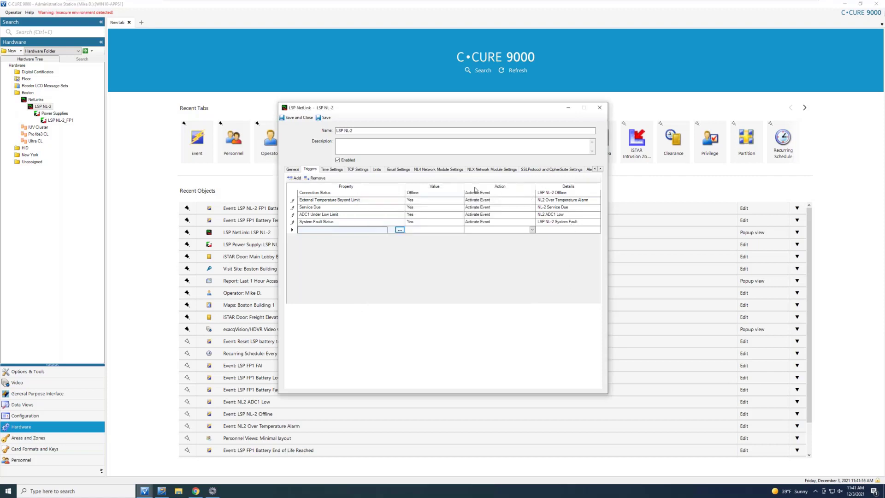
Review LSP NL-2's time, TCP, units, email, network module, and SSL protocol and cipher suite settings
left_click(331, 170)
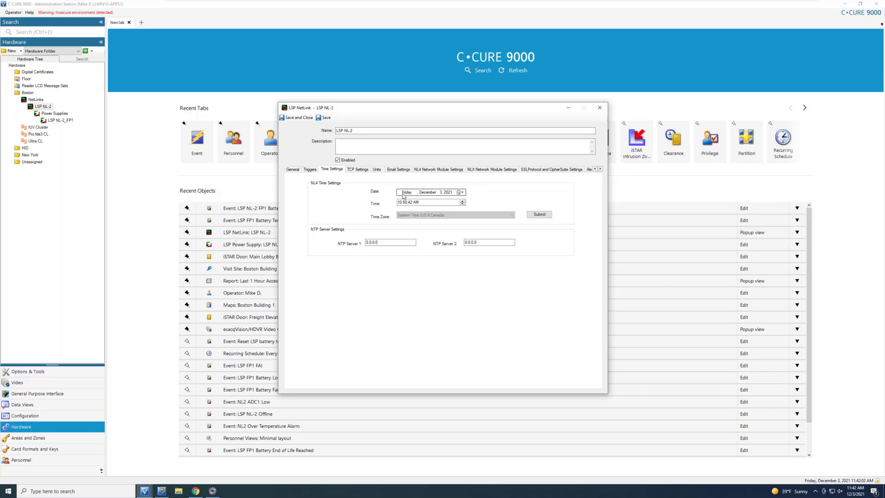
key("ctrl+Tab")
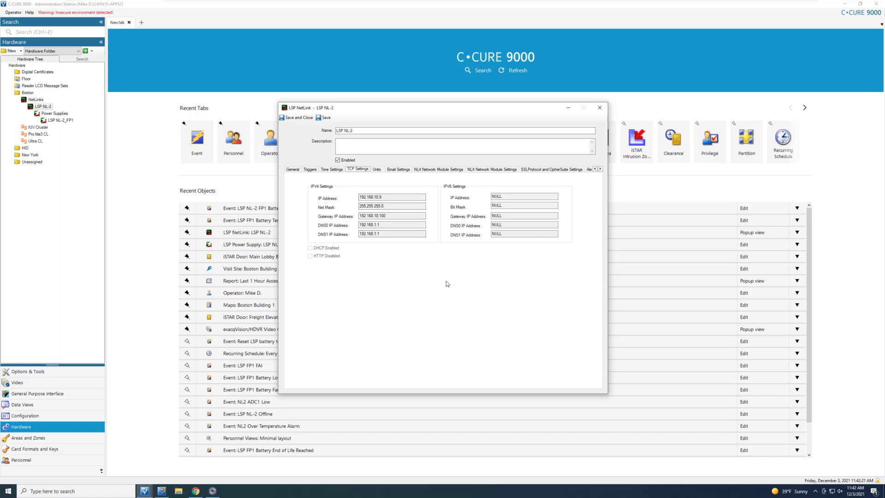
key("ctrl+Tab")
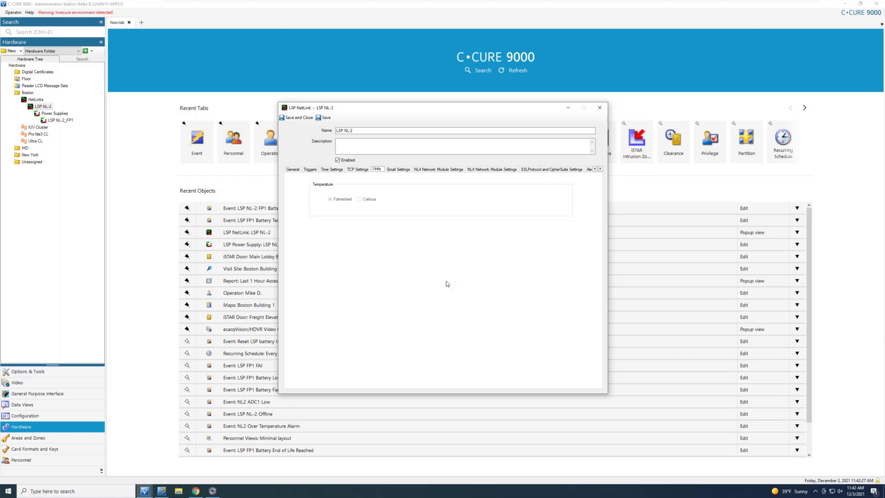
key("ctrl+Tab")
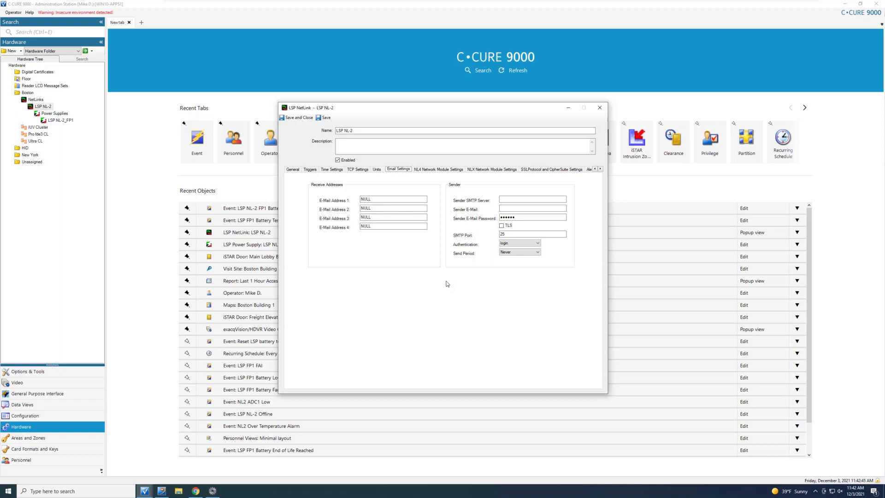
key("ctrl+Tab")
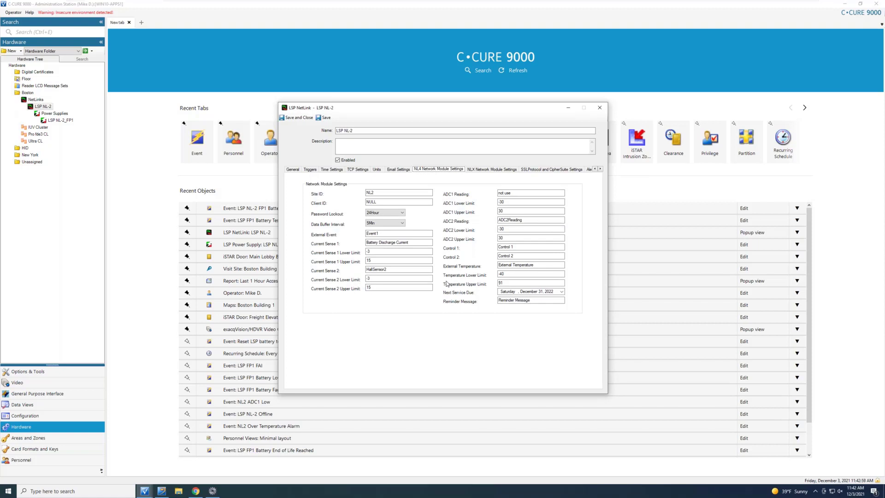
key("ctrl+Tab")
key("ctrl+Tab")
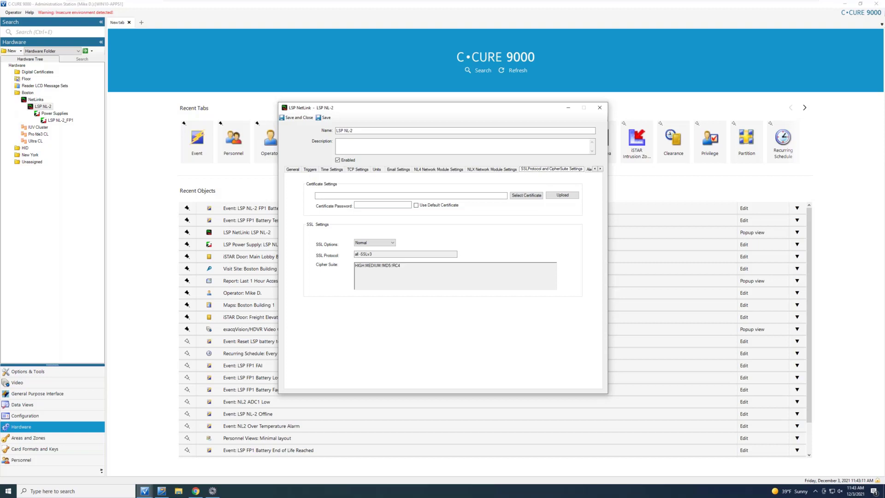
Review LSP NL-2's alert, reporting and status settings, and close the NetLink without saving changes
key("ctrl+Tab")
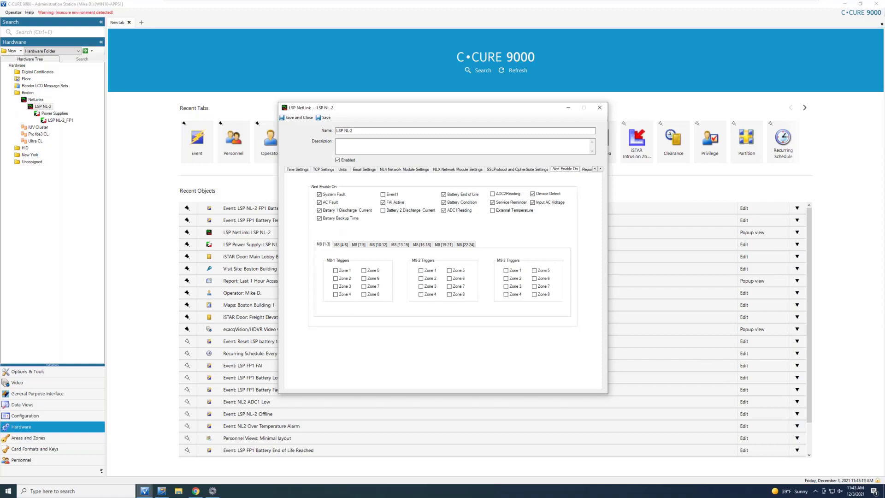
key("ctrl+Tab")
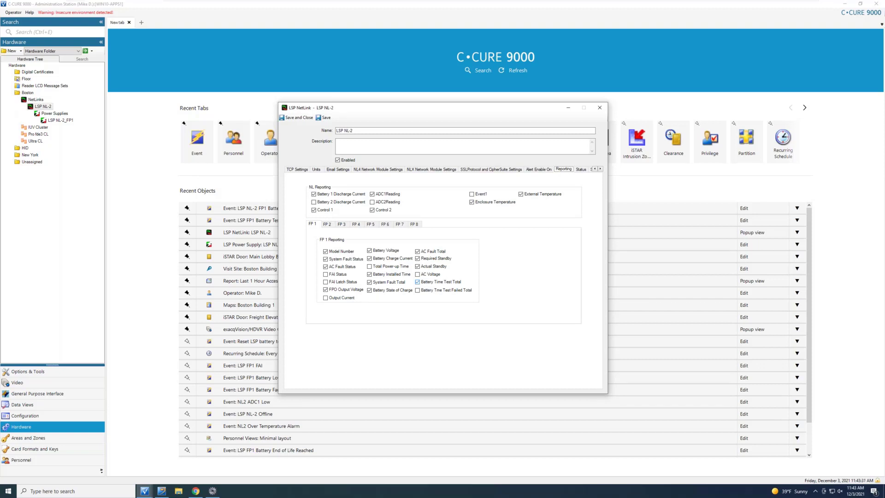
key("Right")
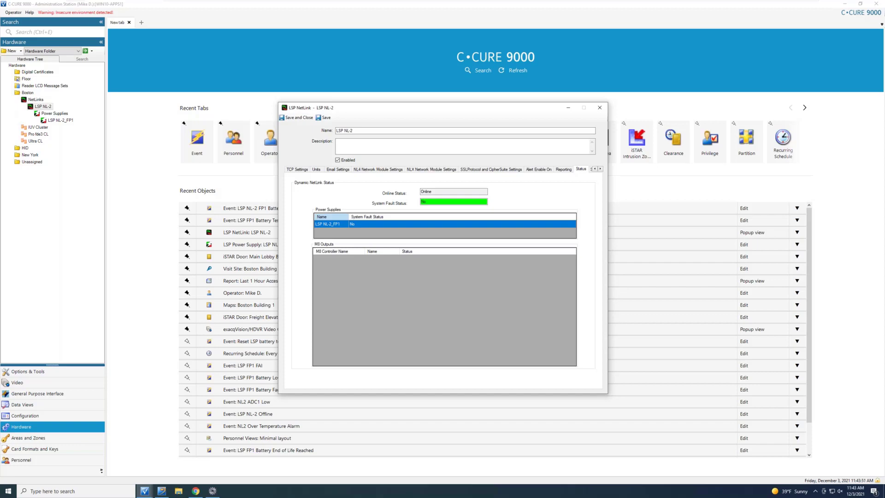
left_click(600, 111)
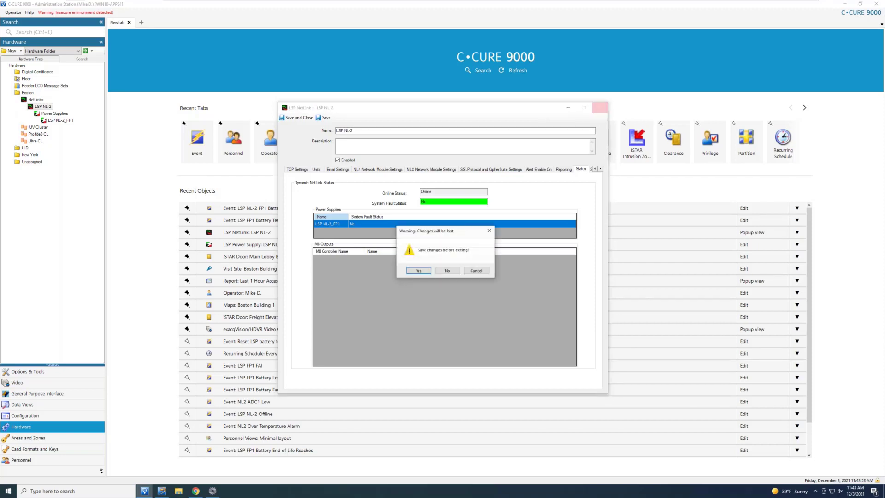
left_click(454, 272)
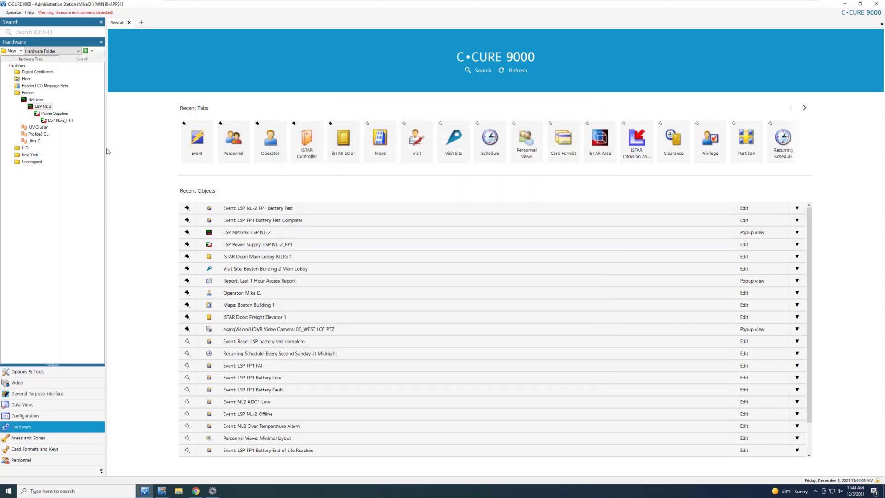
Examine the commands available for the LSP NL-2 NetLink and its LSP NL-2_FP1 power supply in the hardware tree
right_click(45, 107)
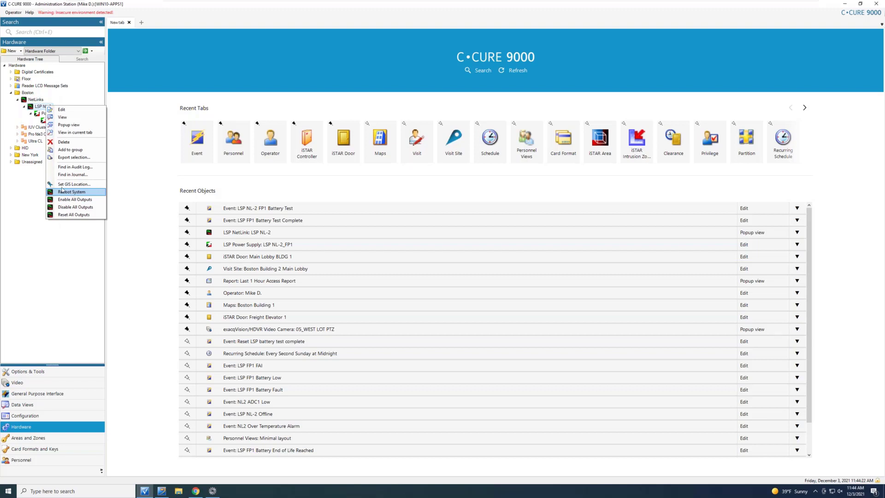
left_click(36, 199)
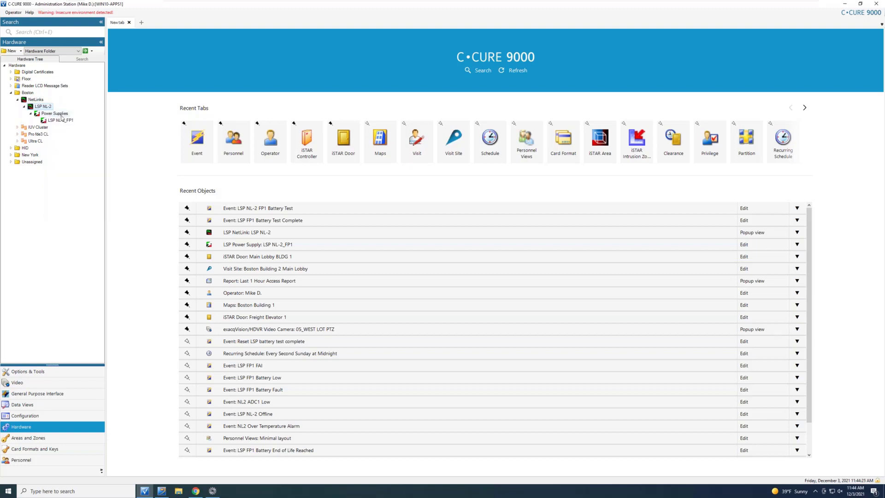
right_click(60, 119)
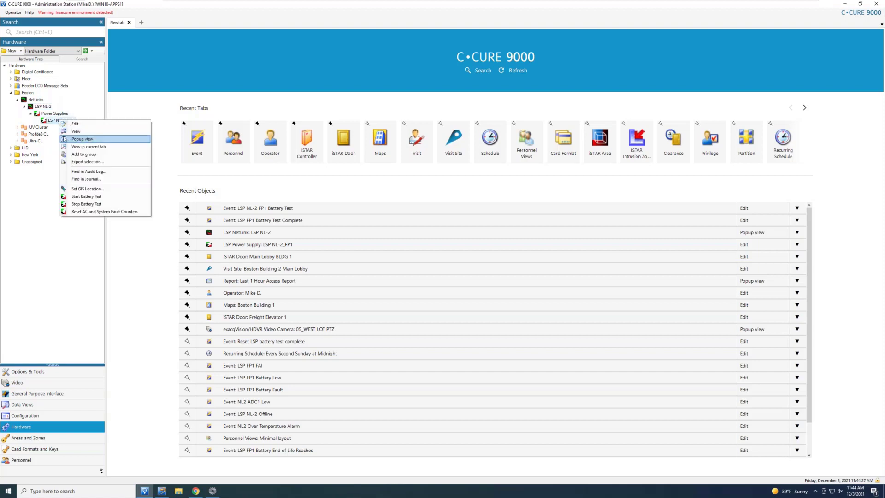
left_click(85, 226)
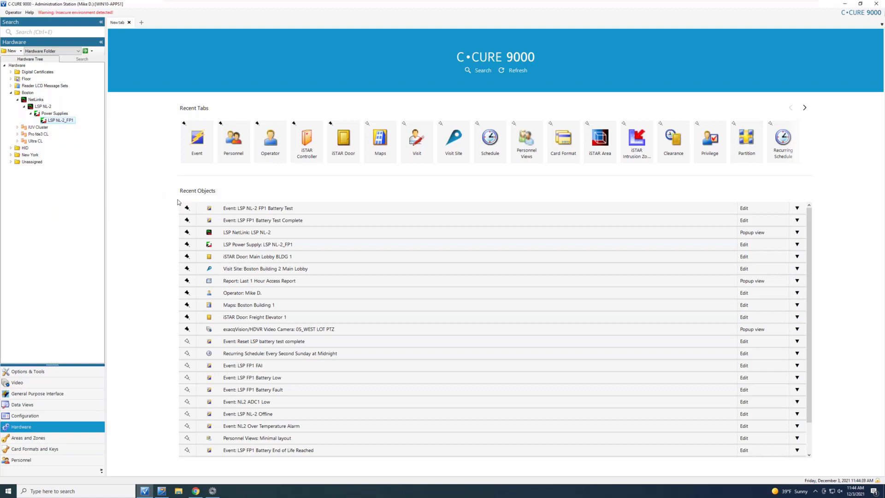
Open the LSP NL-2 FP1 Battery Test event, review its schedule and assigned action, and close it
left_click(261, 209)
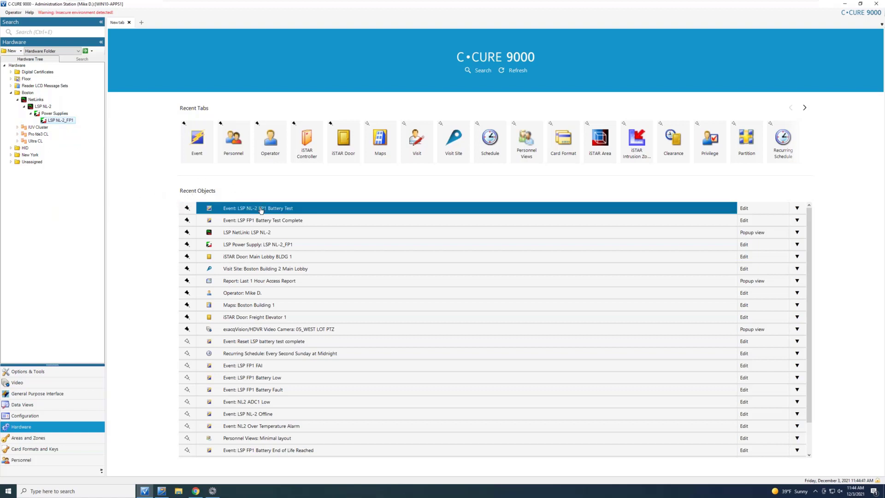
double_click(260, 209)
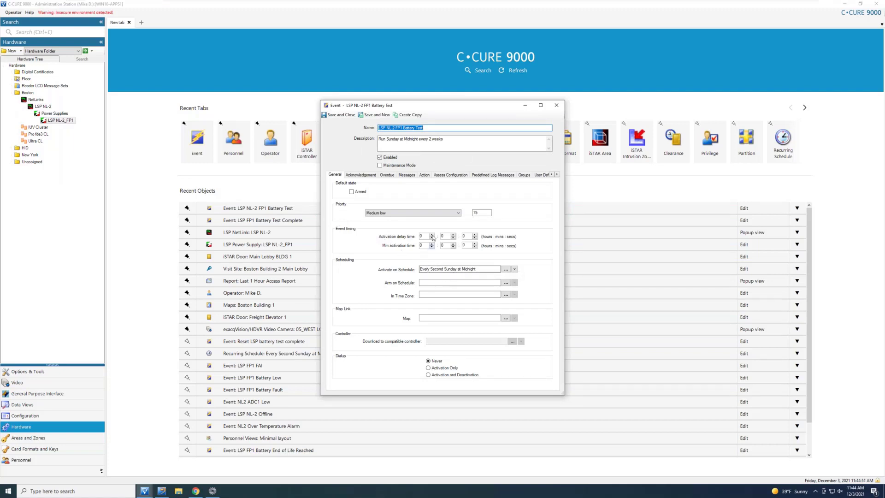
left_click(424, 175)
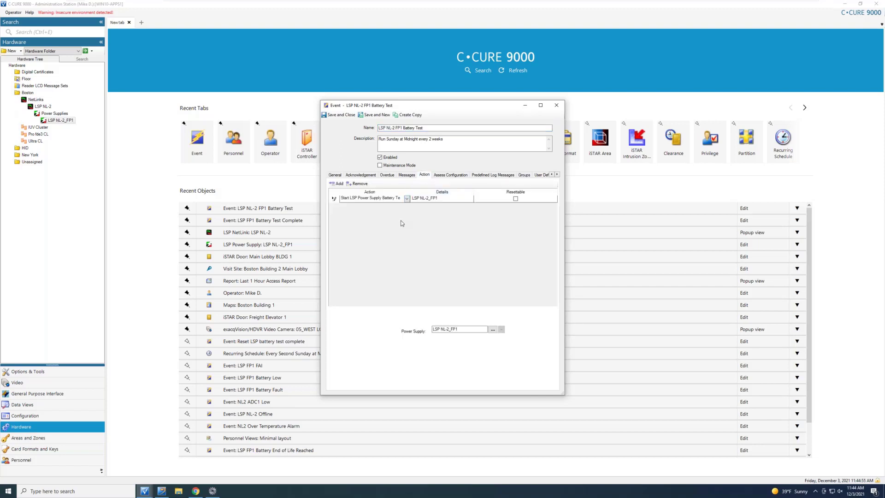
left_click(557, 107)
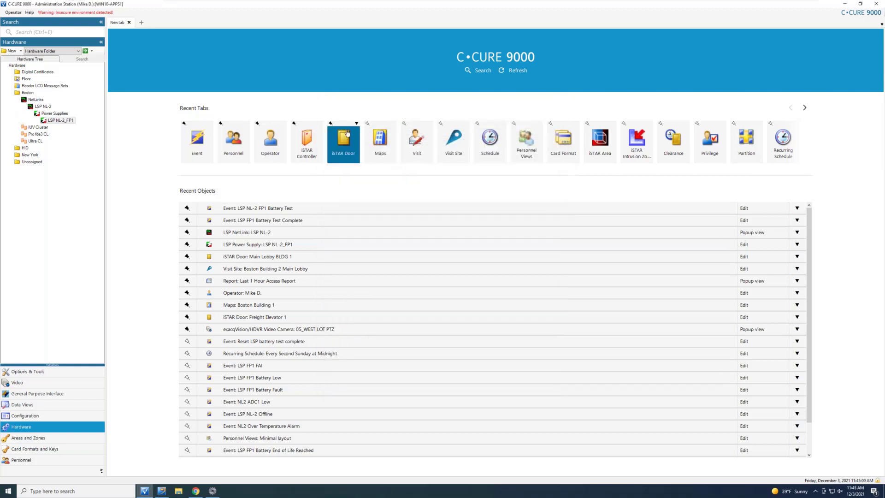
Start a battery test on the LSP NL-2_FP1 power supply from the hardware tree and acknowledge the command message
right_click(70, 123)
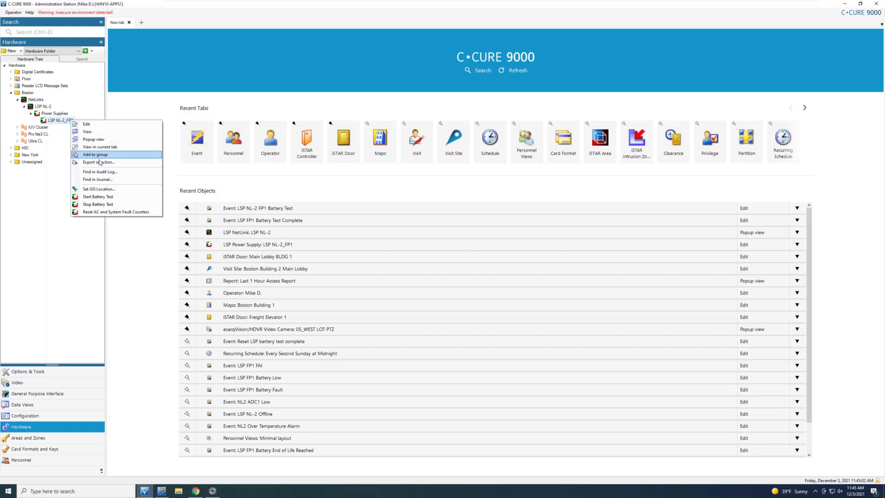
left_click(99, 197)
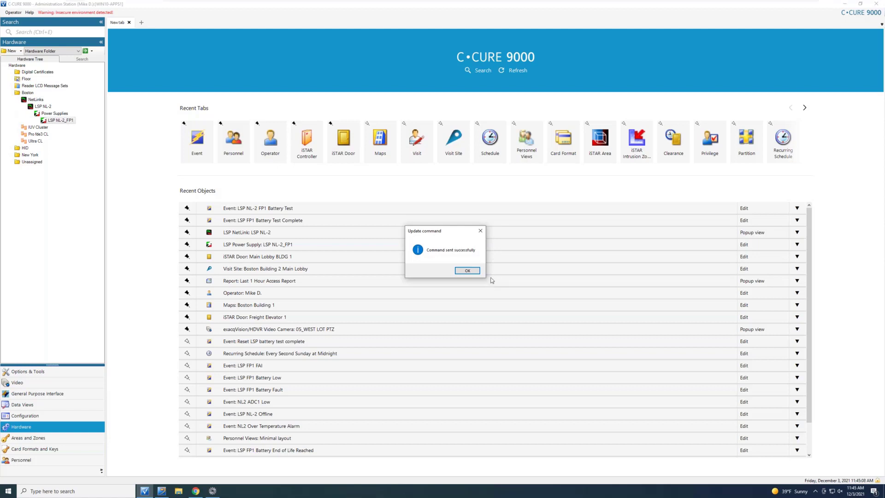
left_click(468, 271)
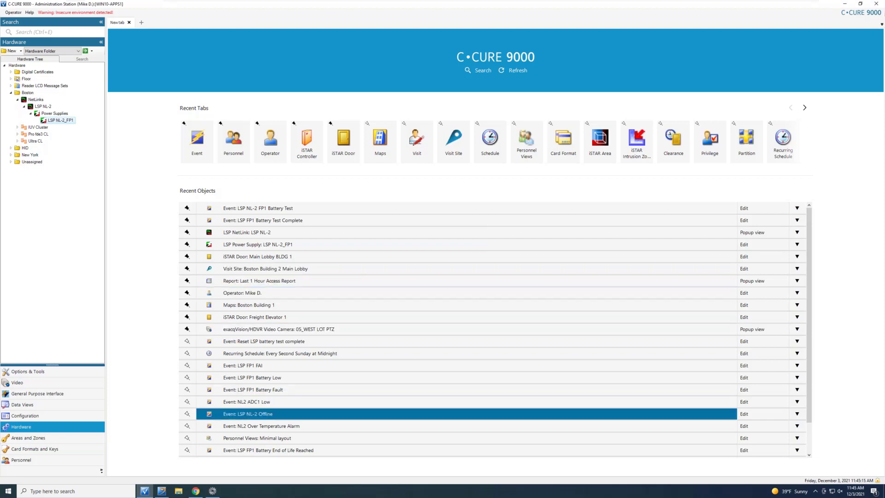
Switch to the C•CURE 9000 Monitoring Station and check Default View 1 for the LSP NL-2_FP1 battery test activity
left_click(161, 491)
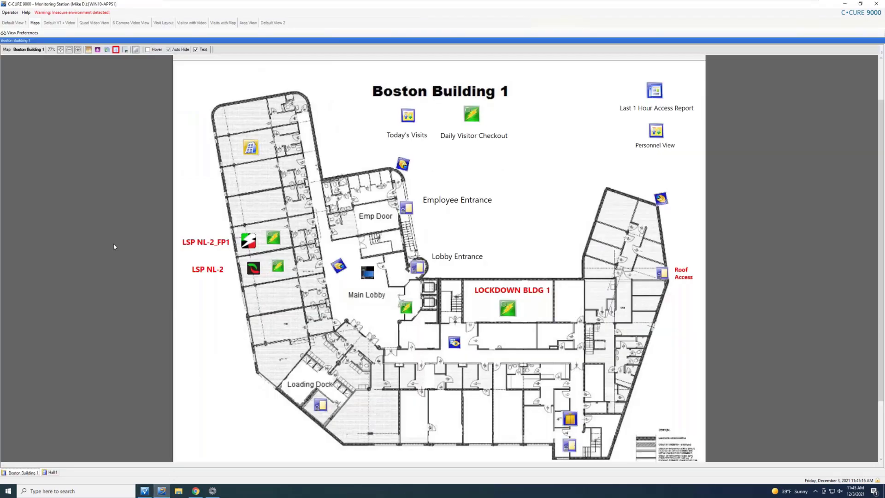
left_click(14, 23)
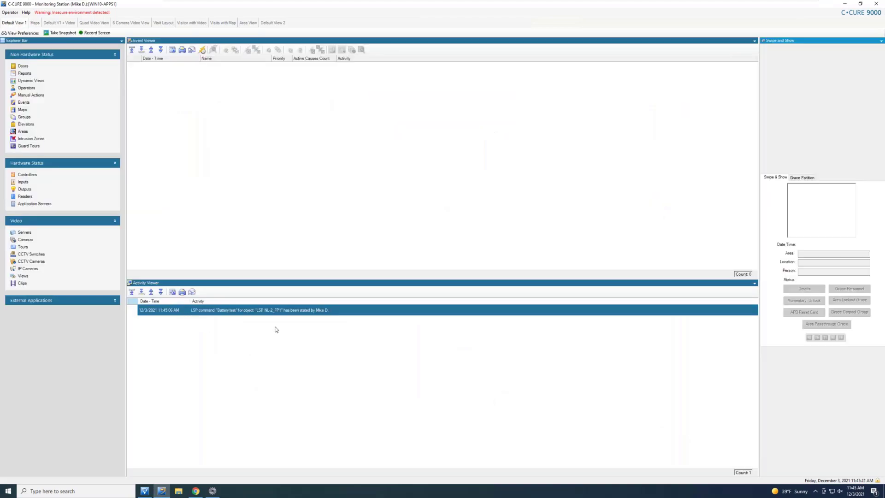
left_click(212, 490)
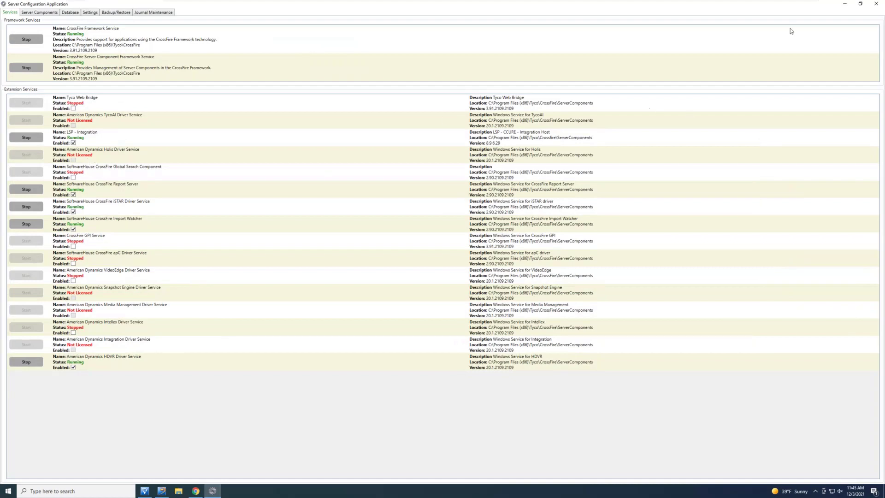
left_click(844, 4)
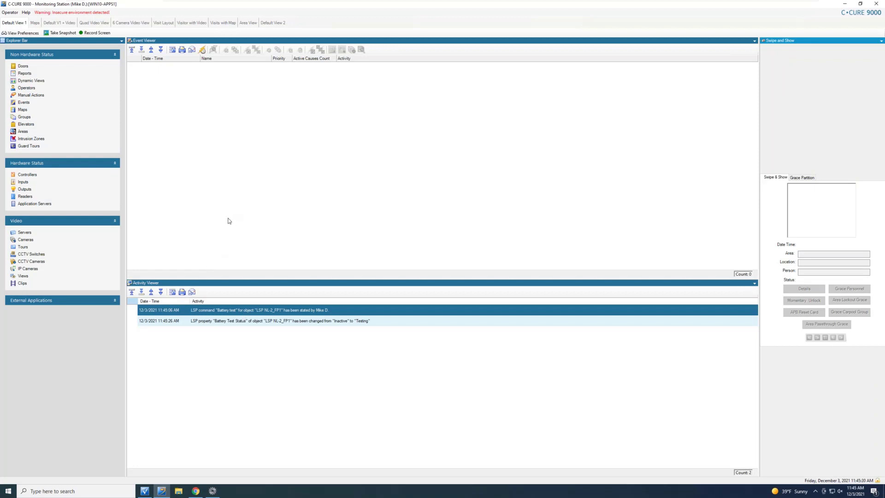
Stop the LSP NL-2_FP1 battery test from the Boston Building 1 map and acknowledge the command message
left_click(39, 24)
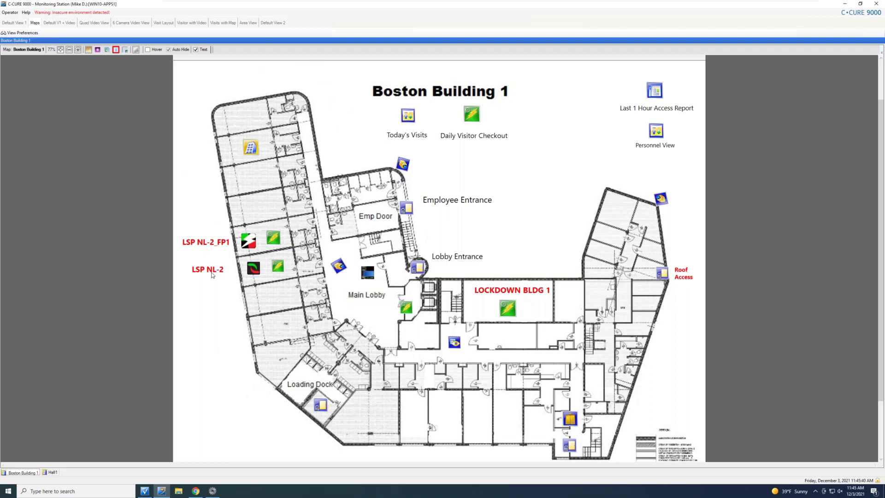
right_click(249, 245)
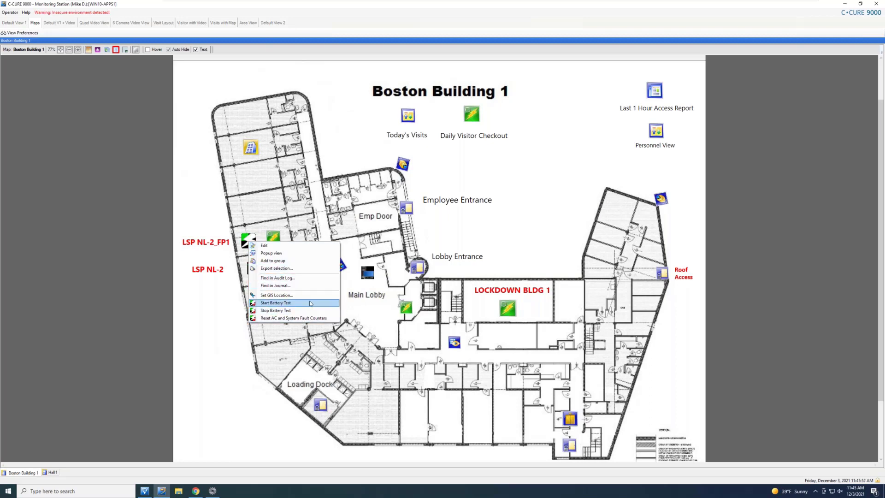
left_click(286, 309)
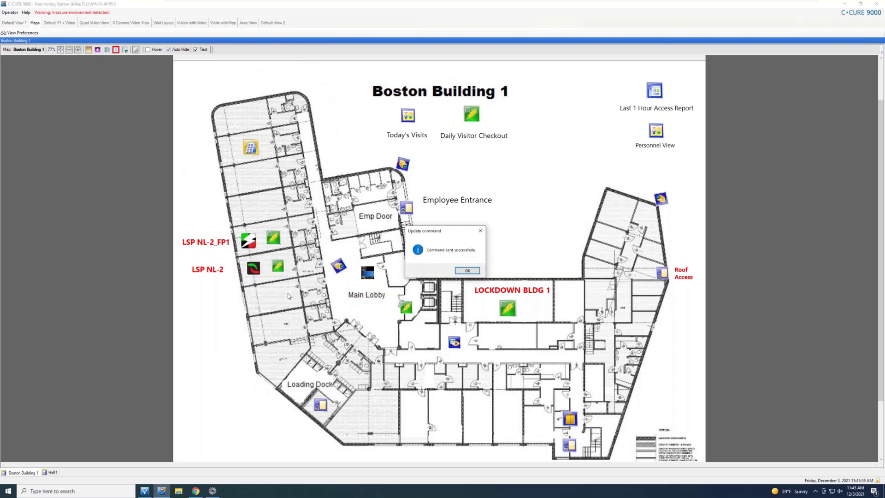
left_click(8, 25)
left_click(467, 270)
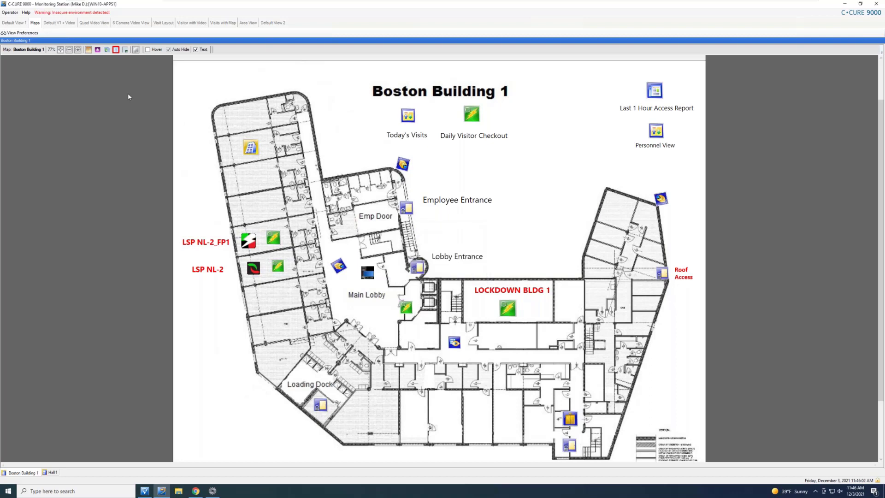
Check the LSP NL-2_FP1 battery test activity in Default View 1, and view and close the 04_MAIN ENTRANCE camera window
left_click(8, 25)
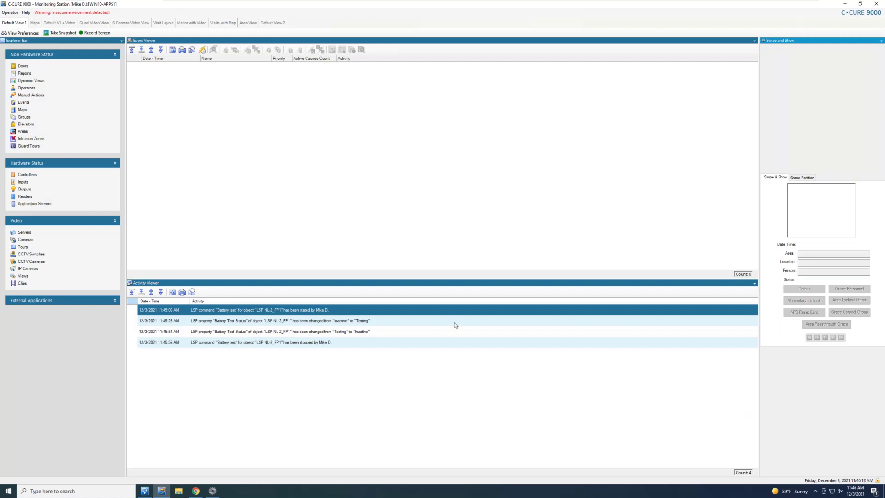
left_click(35, 24)
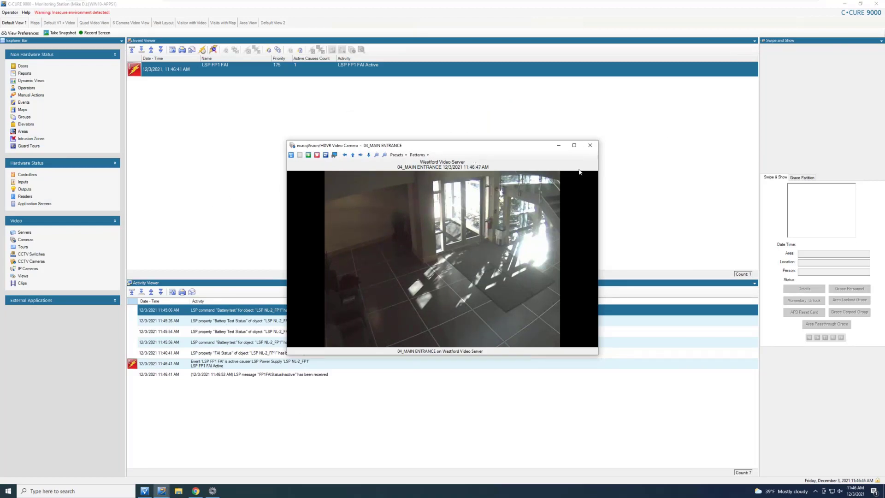
left_click(590, 145)
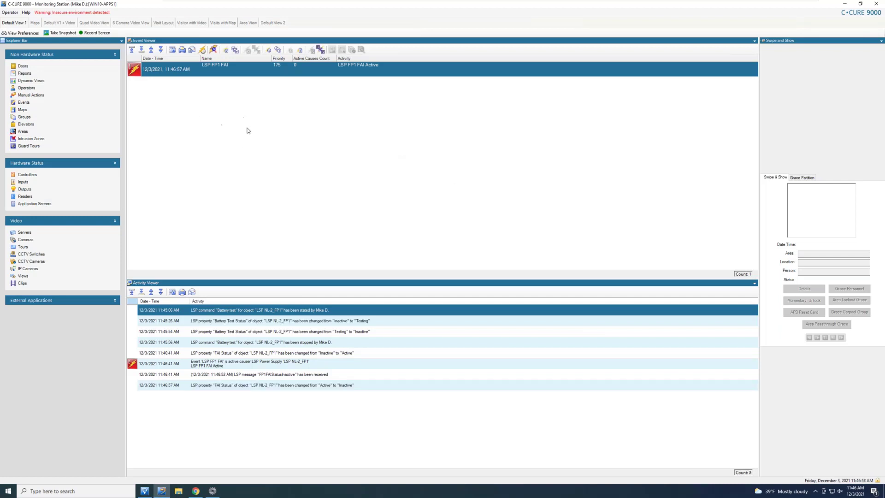
Check the Boston Building 1 map for the alarm, and review the LSP FP1 FAI event's details from Default View 1 before closing them
left_click(35, 23)
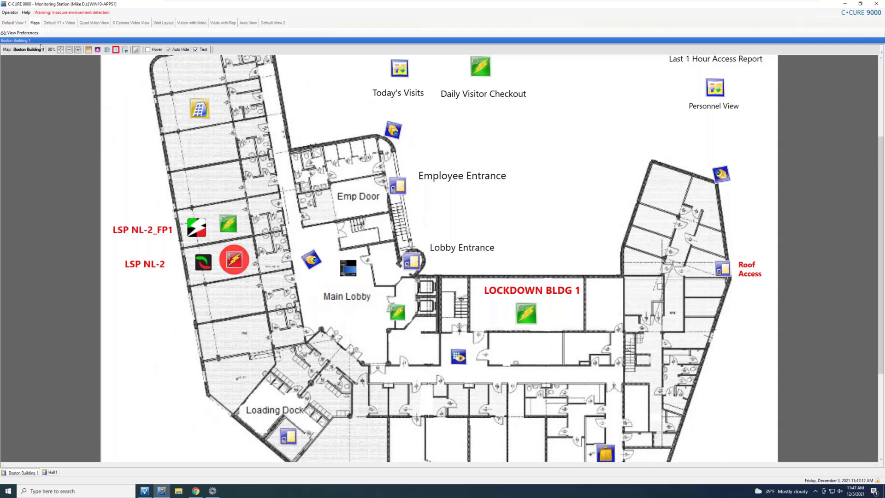
left_click(15, 23)
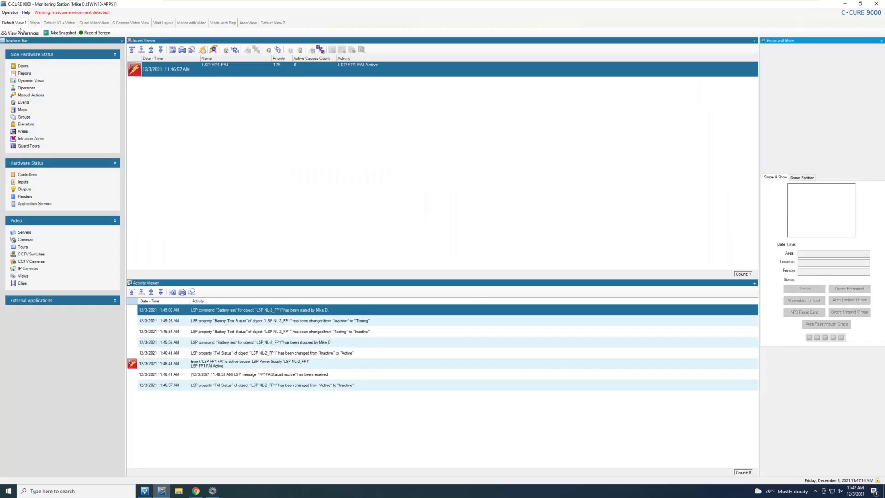
double_click(138, 70)
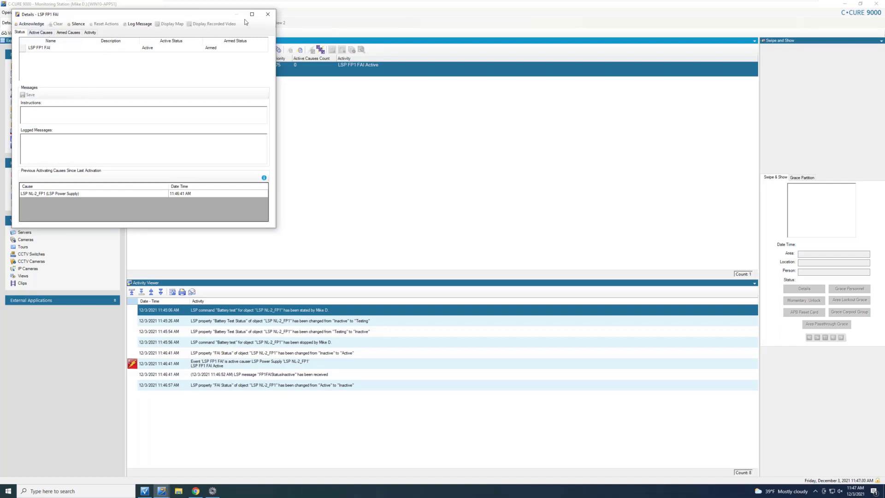
left_click(266, 15)
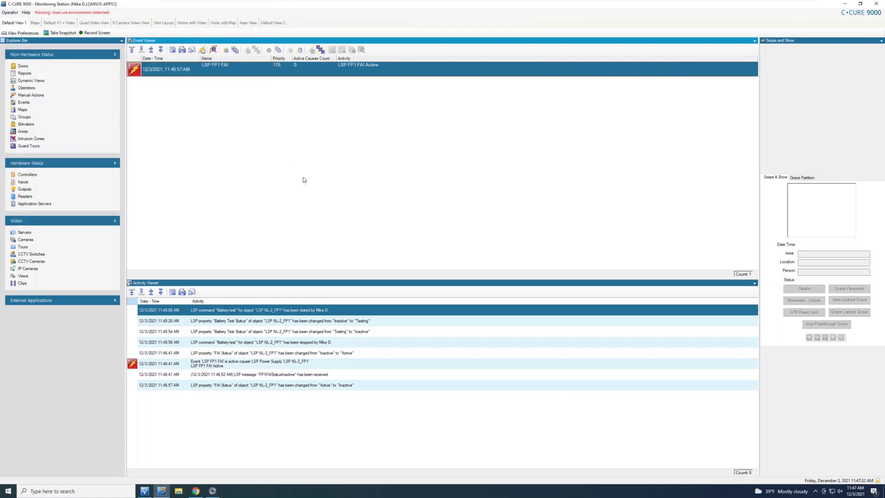